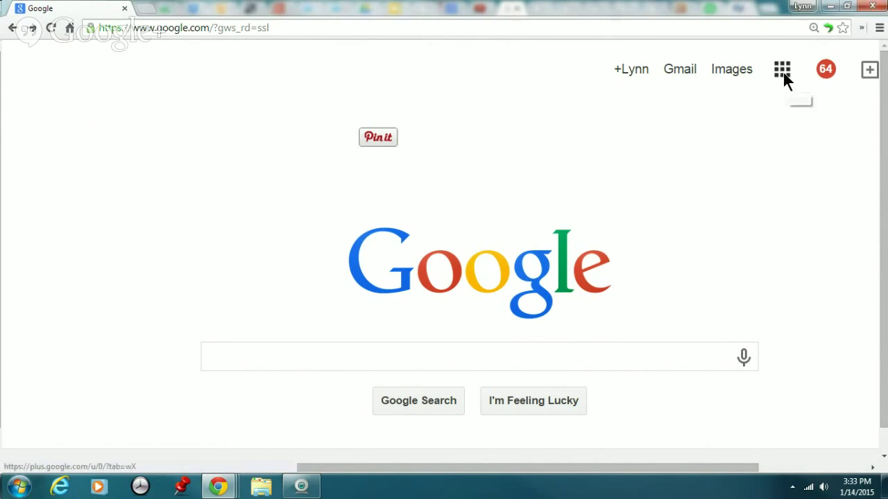
Open Google Drive from the Google home page and create a new blank Google Forms form.
click(783, 75)
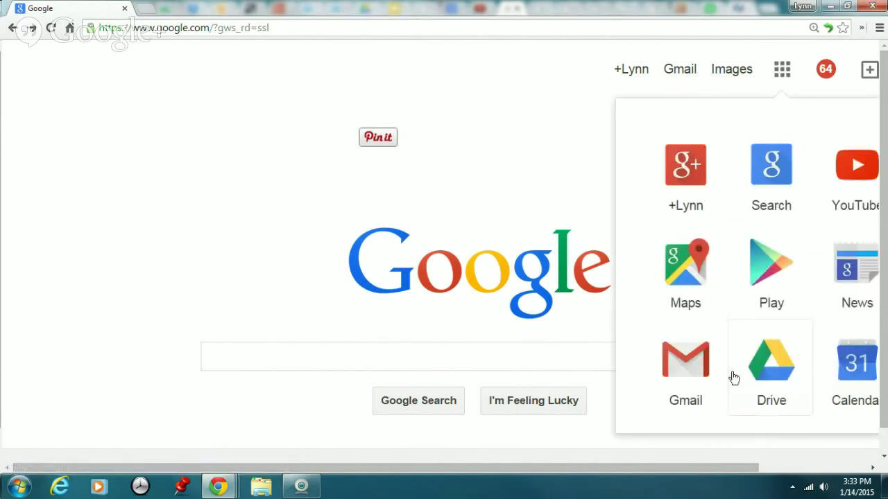
click(775, 376)
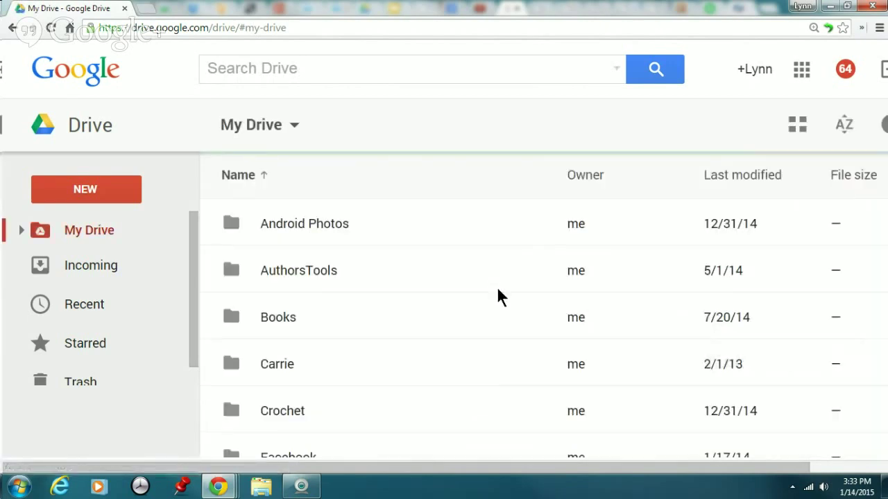
click(78, 191)
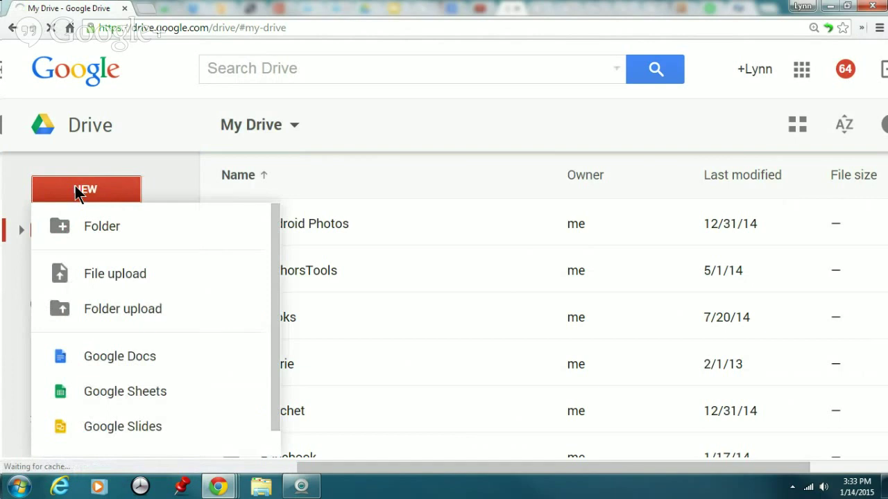
drag(271, 269, 273, 340)
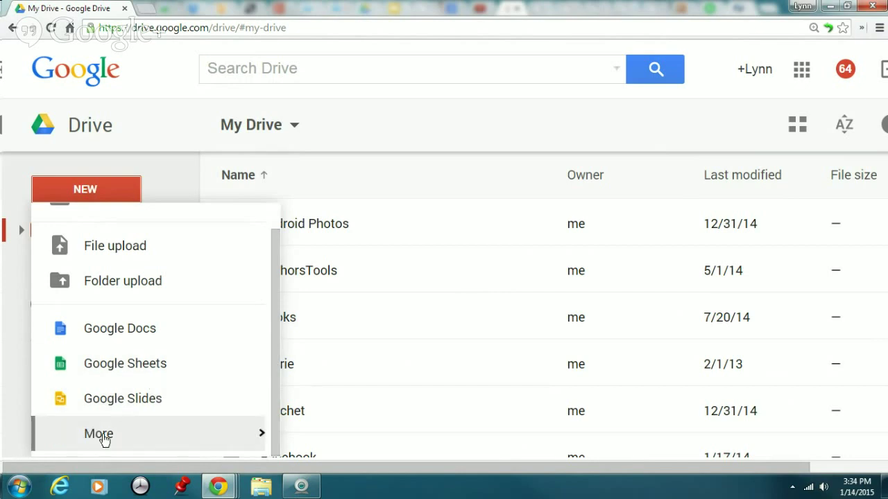
mouse_move(104, 440)
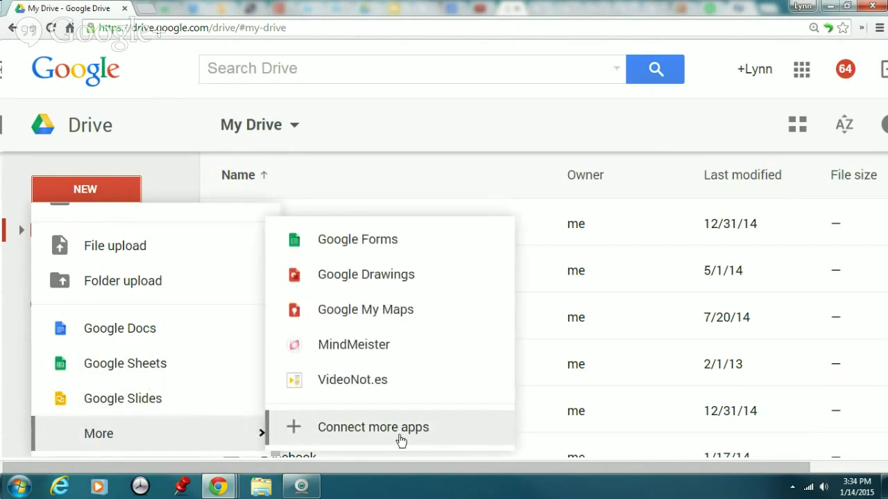
click(351, 246)
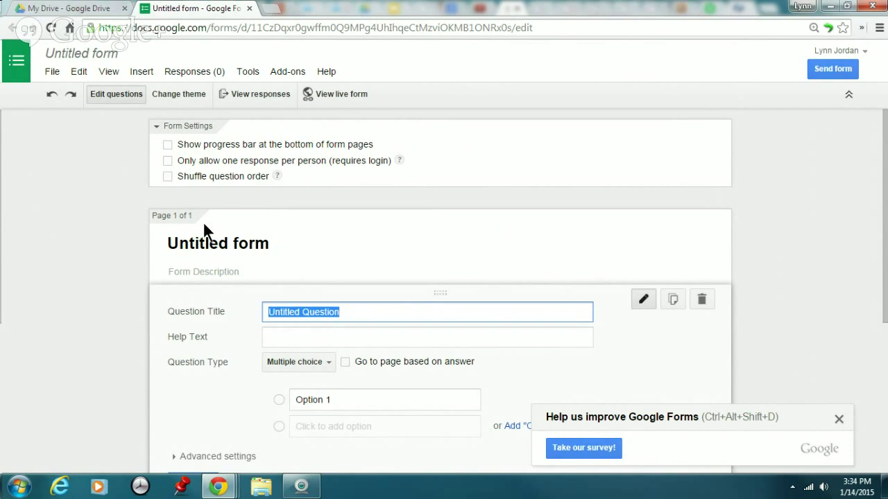
Replace the form's placeholder title with "Reviewer Application".
click(292, 245)
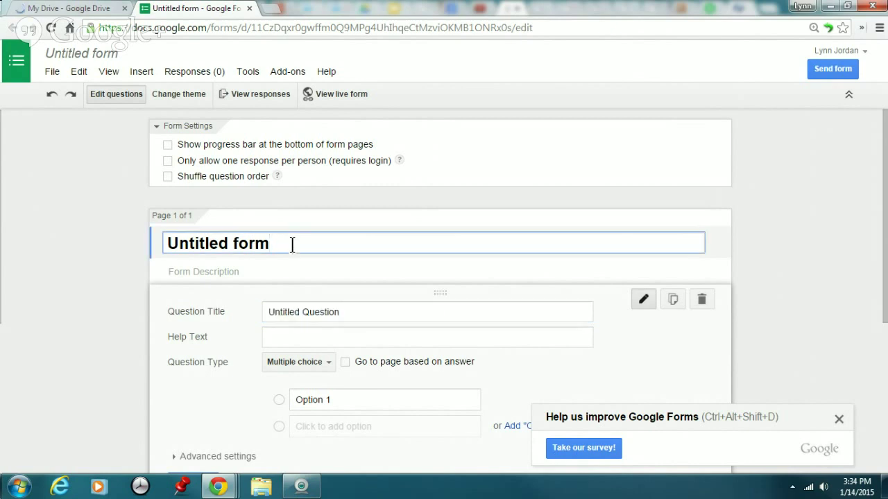
key(BackSpace)
key(BackSpace)
key(BackSpace)
key(BackSpace)
key(BackSpace)
key(BackSpace)
key(BackSpace)
key(BackSpace)
key(BackSpace)
key(BackSpace)
key(BackSpace)
key(BackSpace)
key(BackSpace)
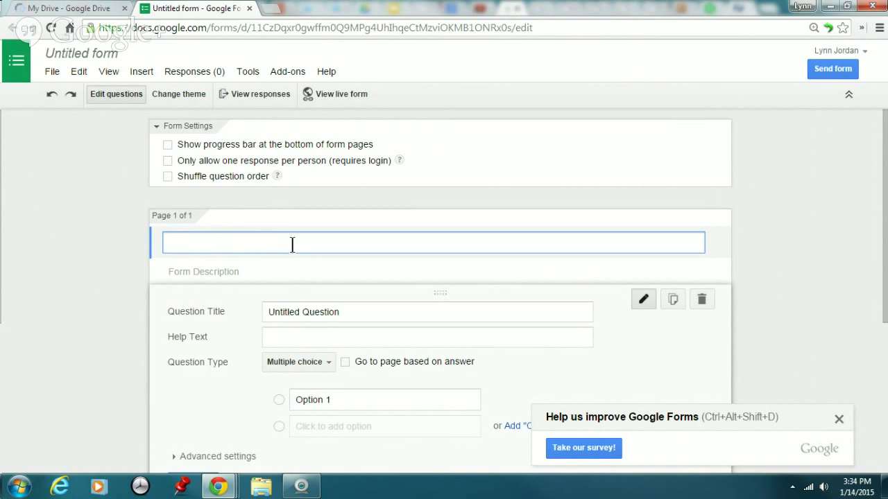
text(Reviewer Su)
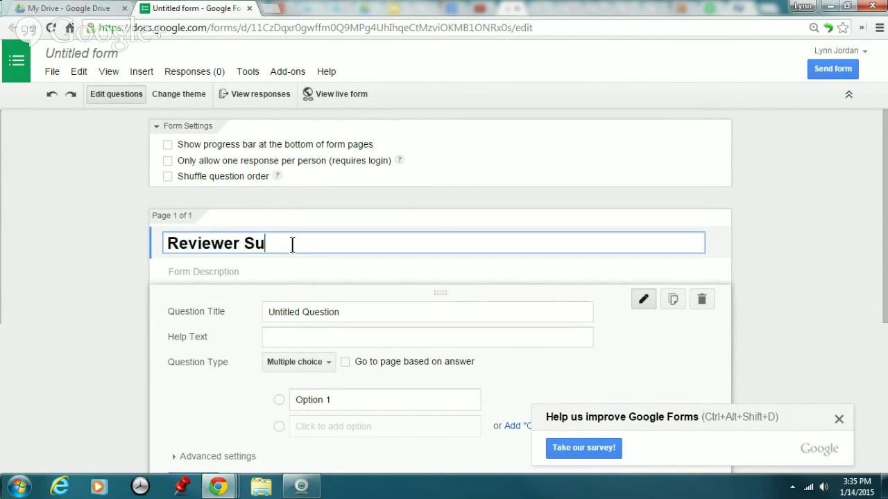
text(rvey)
key(BackSpace)
key(BackSpace)
key(BackSpace)
key(BackSpace)
key(BackSpace)
key(BackSpace)
text(Application)
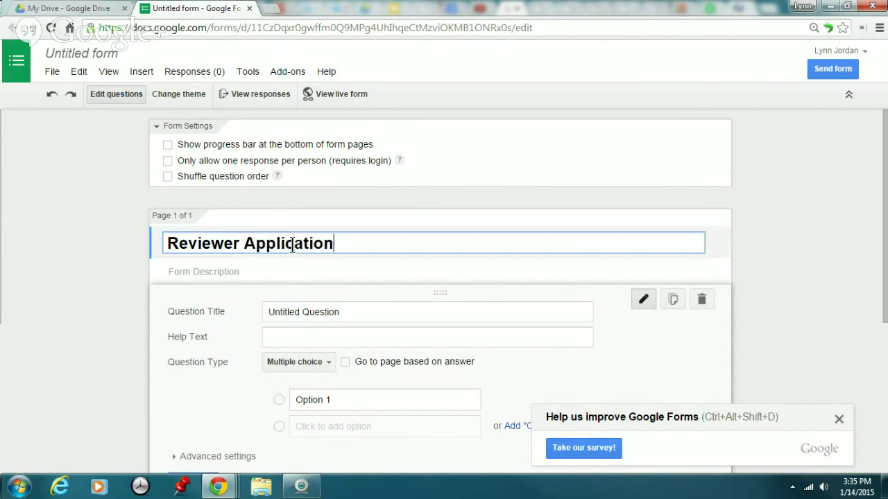
Replace the first question's placeholder title with "Name:".
click(353, 317)
key(BackSpace)
key(BackSpace)
key(BackSpace)
key(BackSpace)
key(BackSpace)
key(BackSpace)
key(BackSpace)
key(BackSpace)
key(BackSpace)
key(BackSpace)
key(BackSpace)
key(BackSpace)
key(BackSpace)
key(BackSpace)
key(BackSpace)
key(BackSpace)
key(BackSpace)
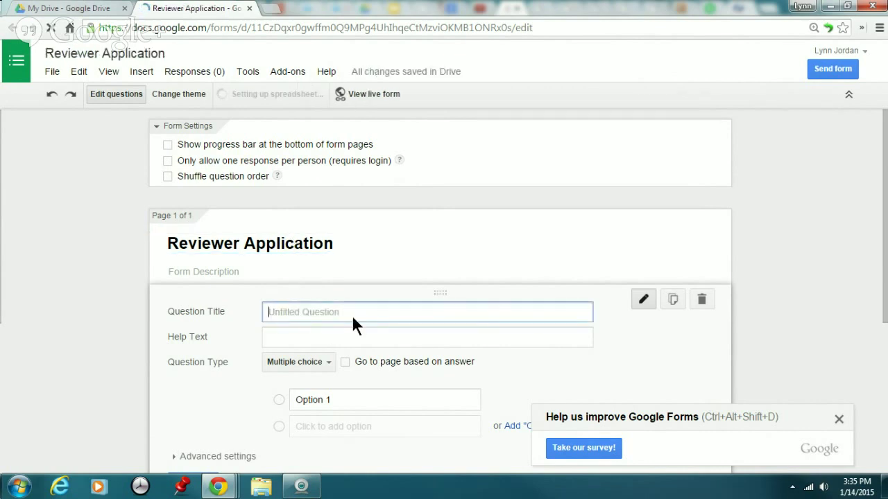
text(Name:)
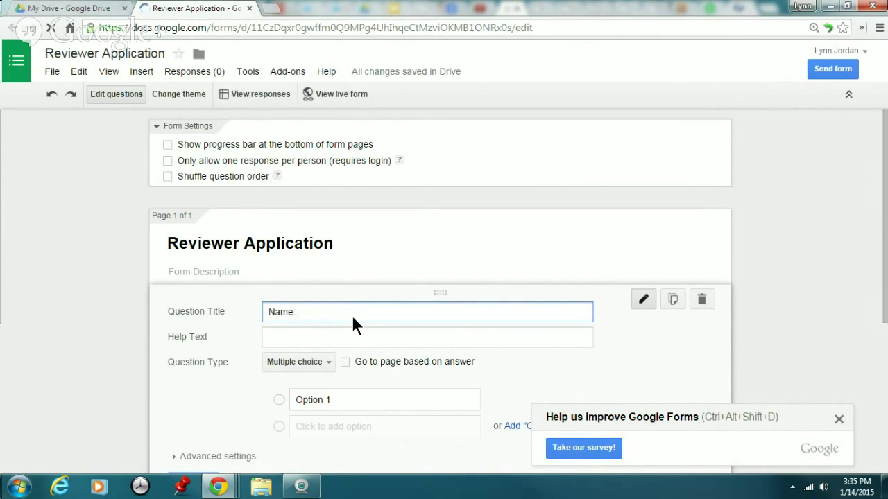
Give the "Name:" question the help text "Enter your full name" and set its question type to Text.
click(326, 339)
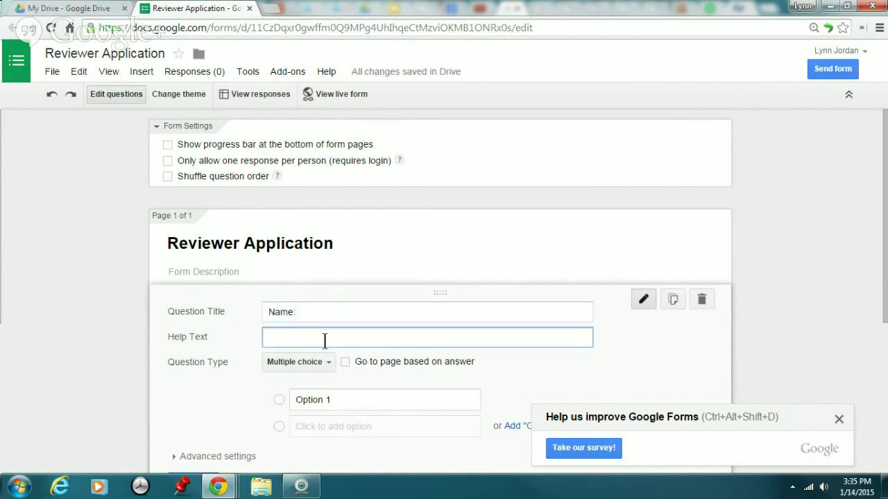
text(Enter your full name)
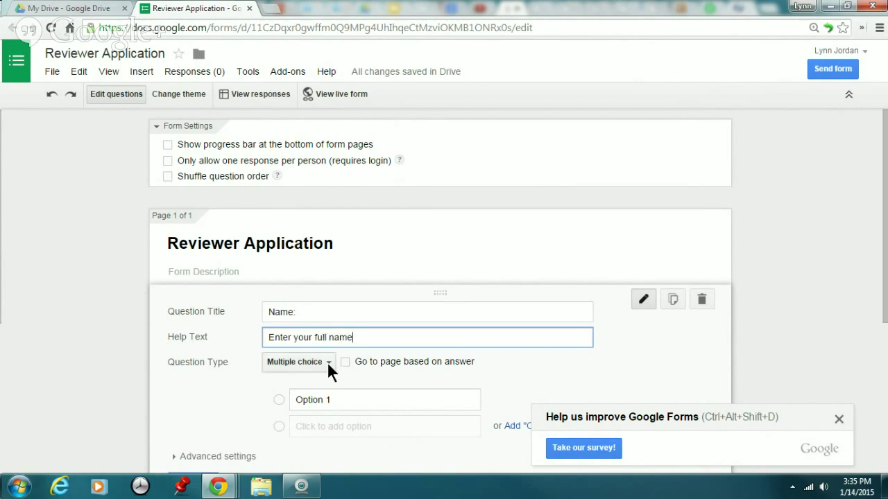
click(326, 361)
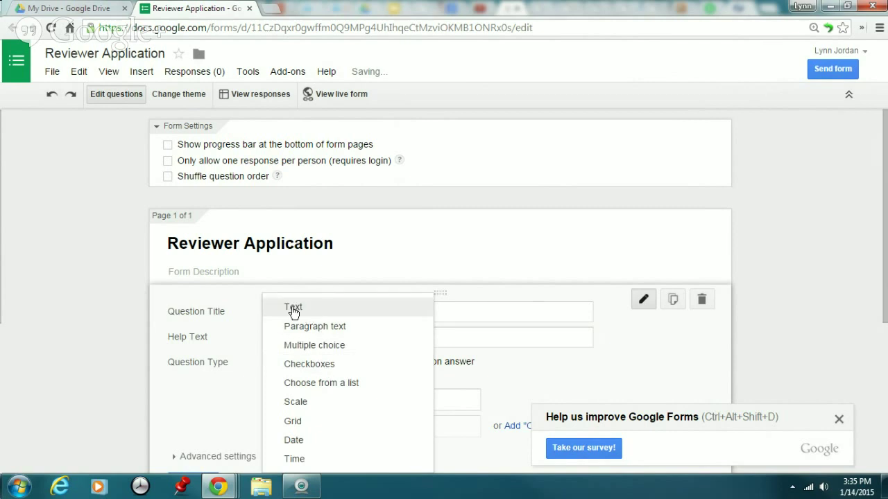
click(294, 309)
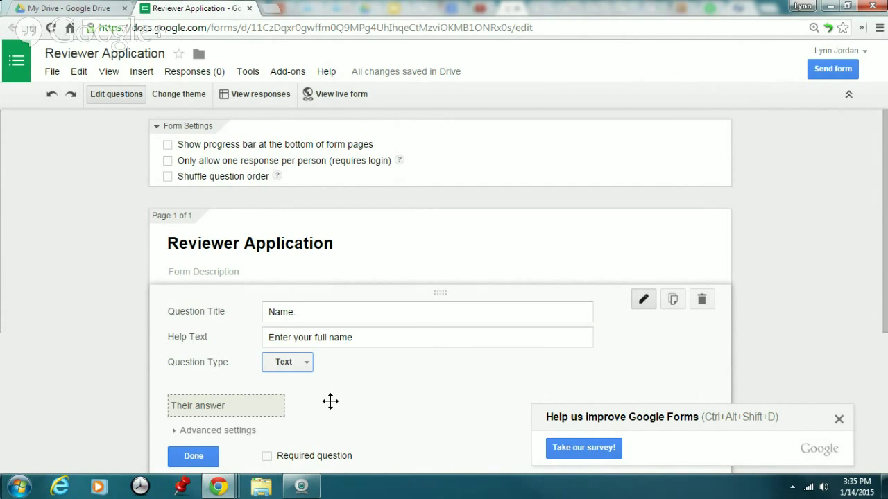
Add a Text question titled "Email address" with the help text "Enter your primary email address".
scroll(319, 389, down, 2)
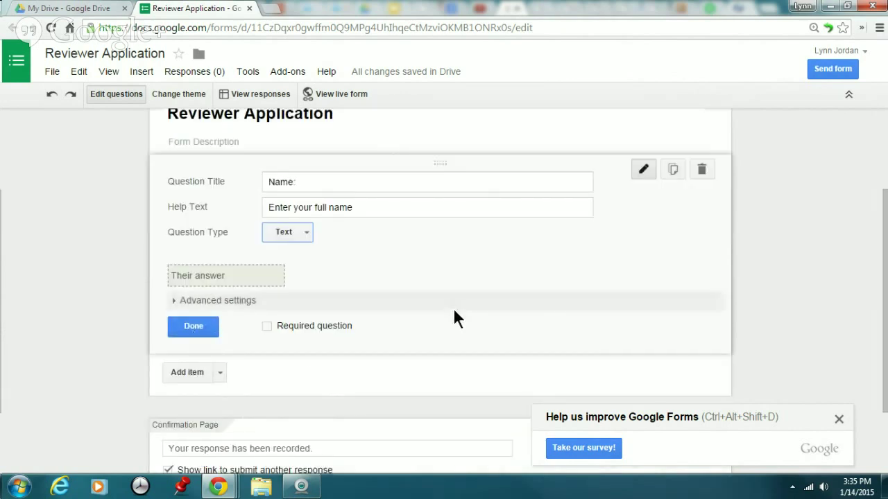
click(201, 373)
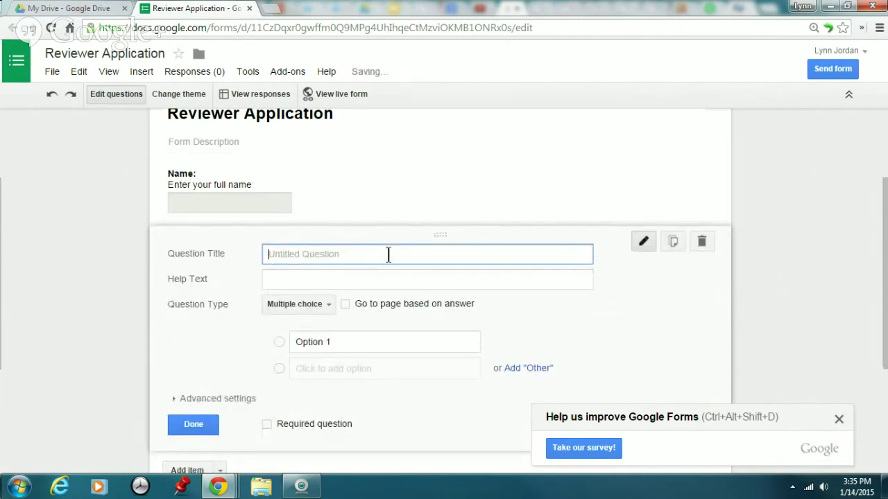
text(Ema)
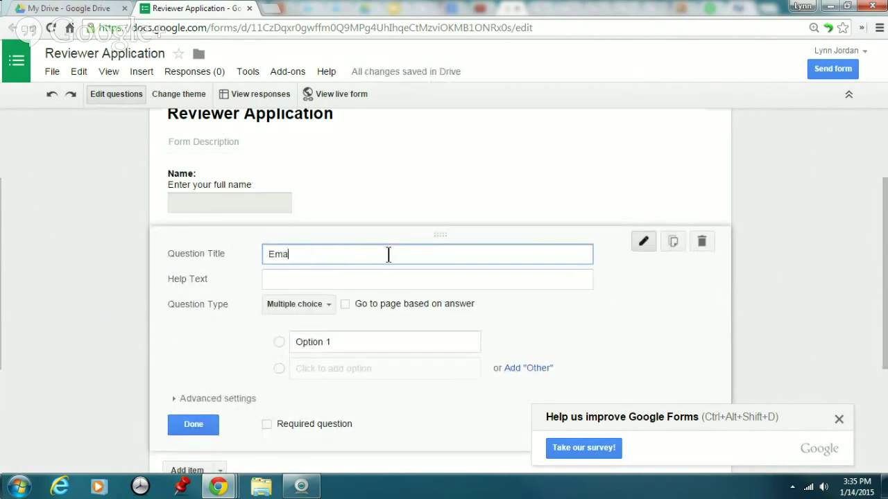
text(il address)
click(365, 277)
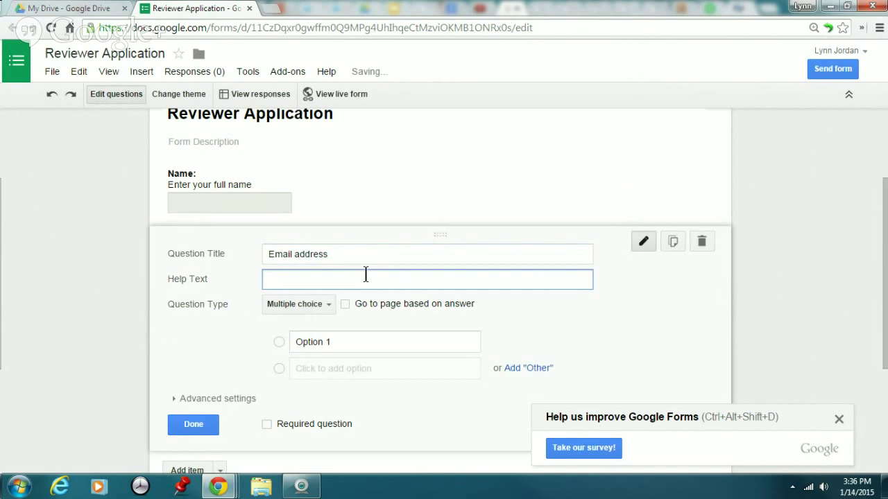
text(Enter your prim)
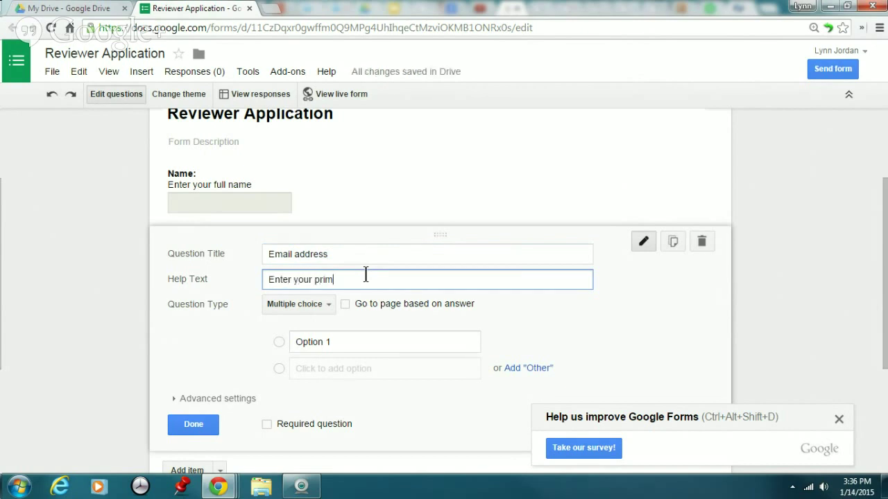
text(ary email address)
click(330, 308)
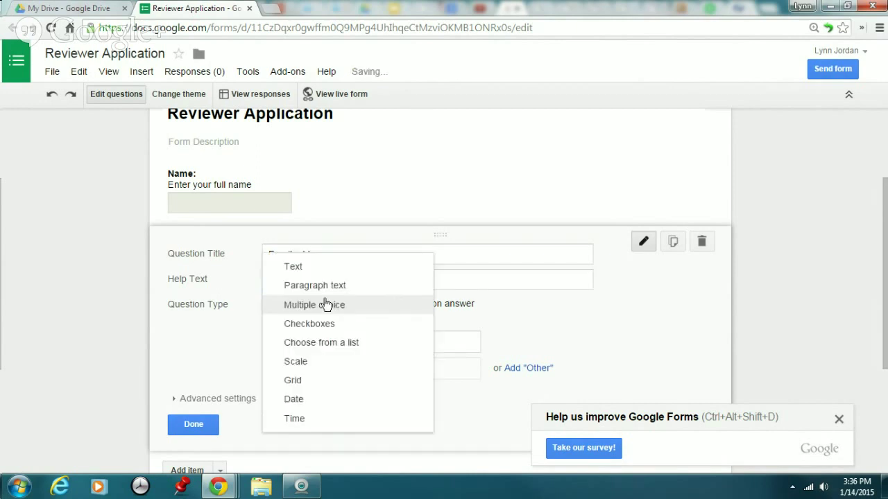
click(291, 269)
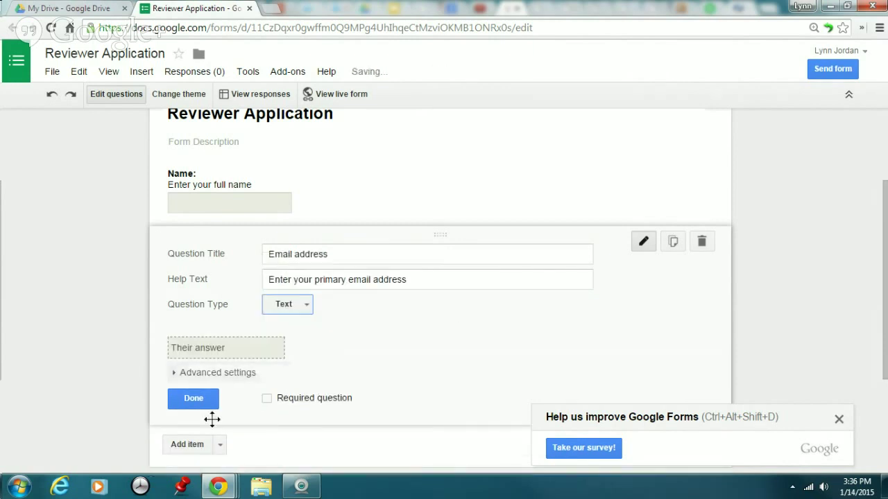
Add a Text question titled "Website URL" with the help text "Enter the website address where the review will appear".
click(186, 445)
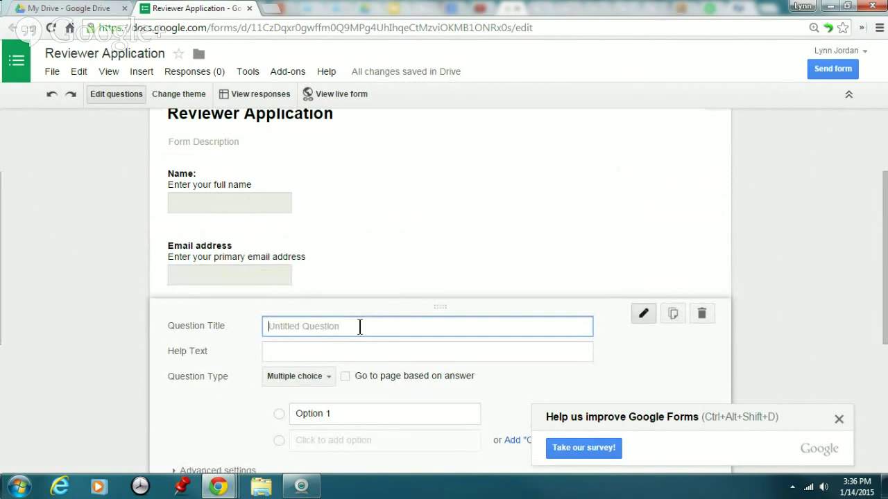
text(Website URL)
click(344, 351)
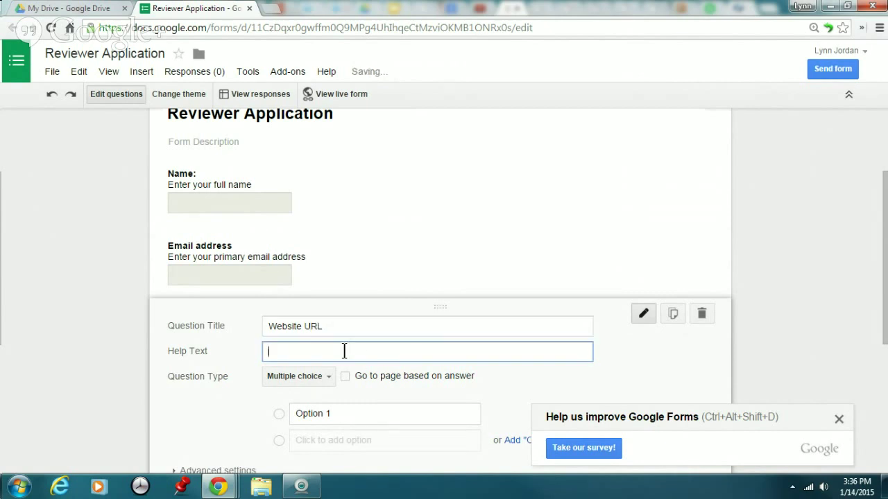
text(Enter the we)
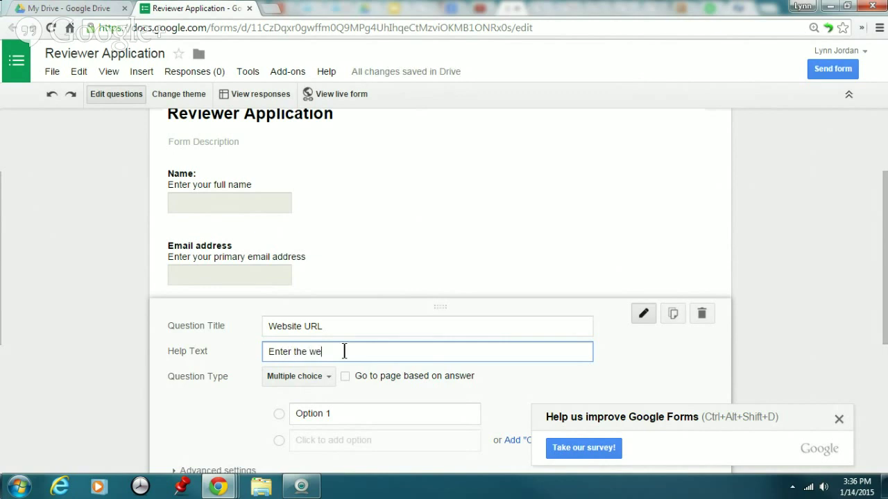
text(bsite address where the)
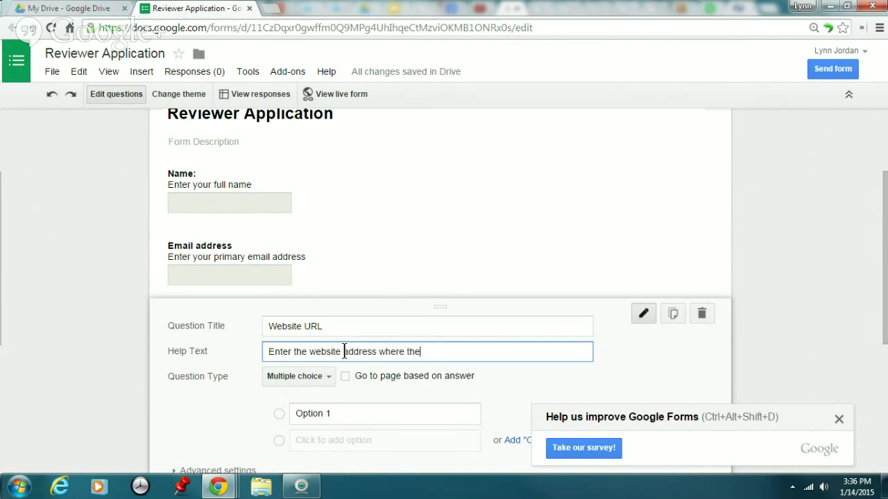
text( review will ap)
text(pear)
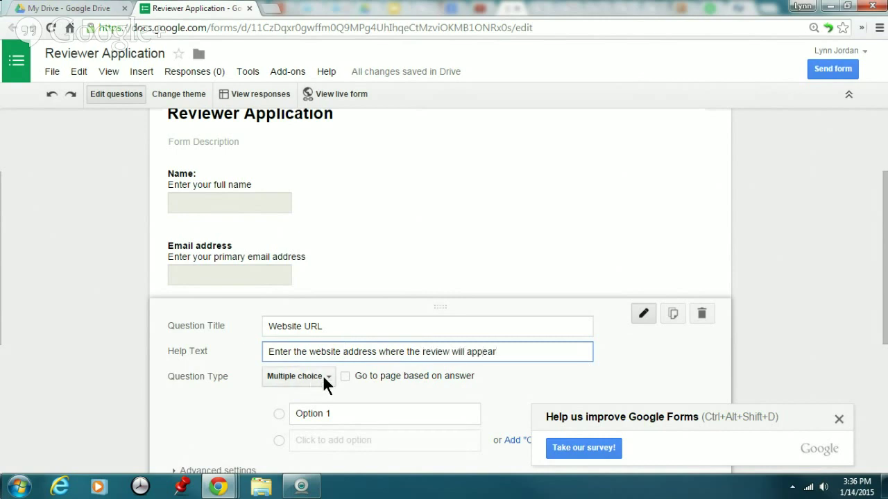
click(322, 375)
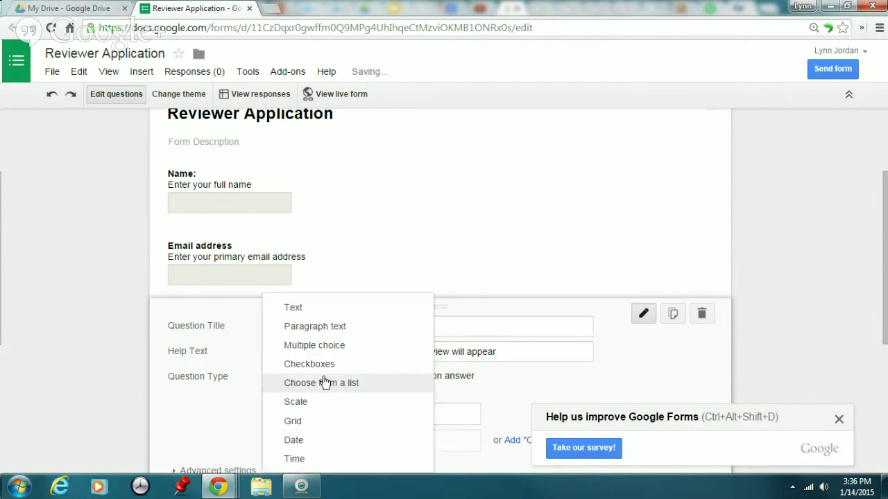
click(291, 309)
Add a Text question titled "Facebook Page URL" below the Website URL question, leaving its help text empty.
scroll(359, 324, down, 4)
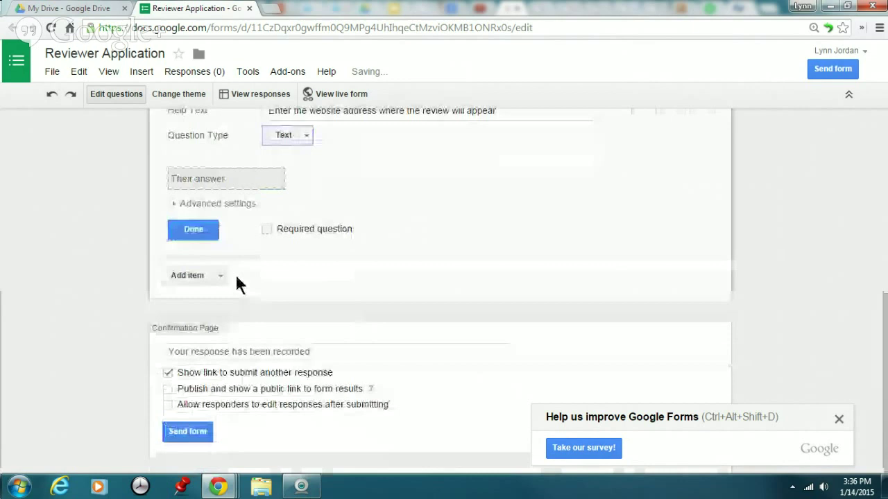
click(237, 279)
text(Face)
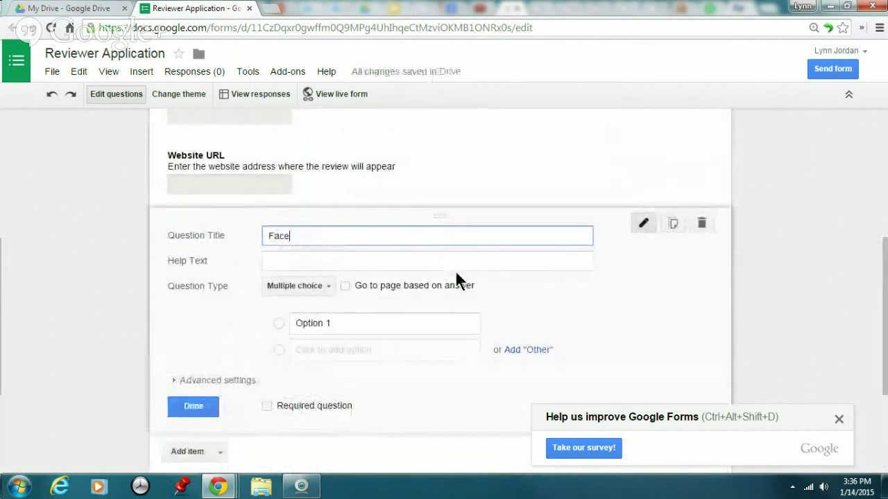
text(book Page URL)
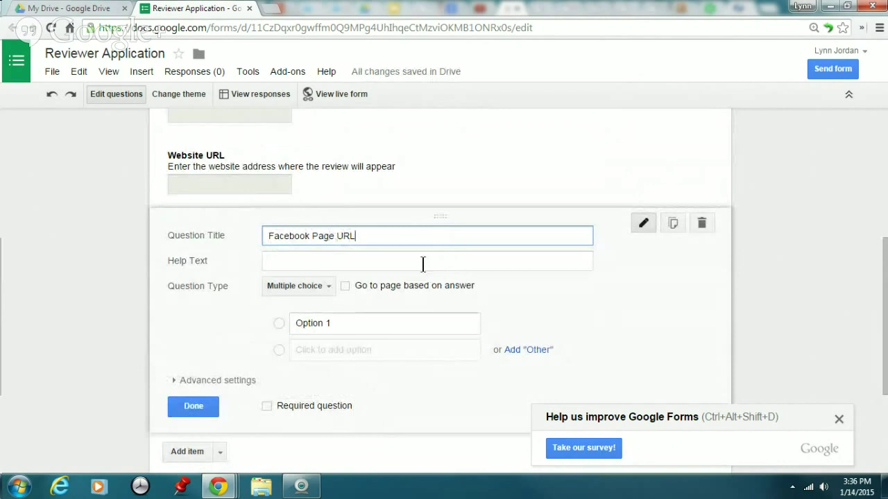
click(422, 261)
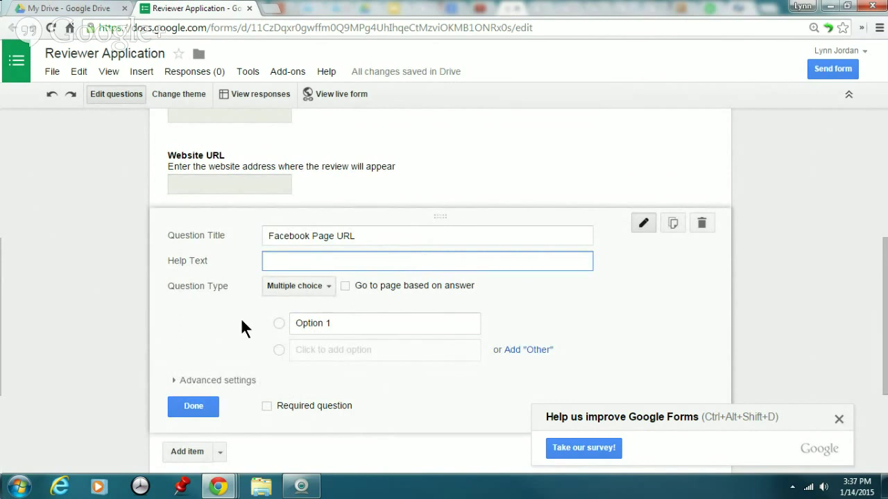
click(325, 288)
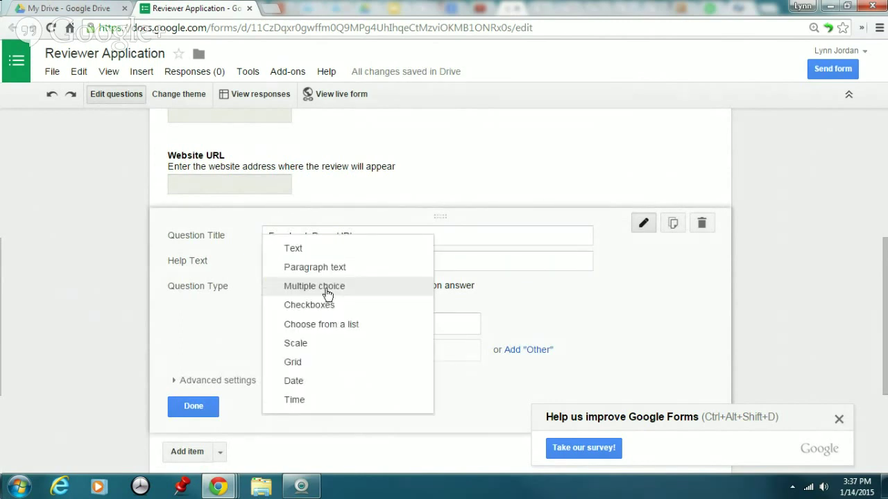
click(293, 251)
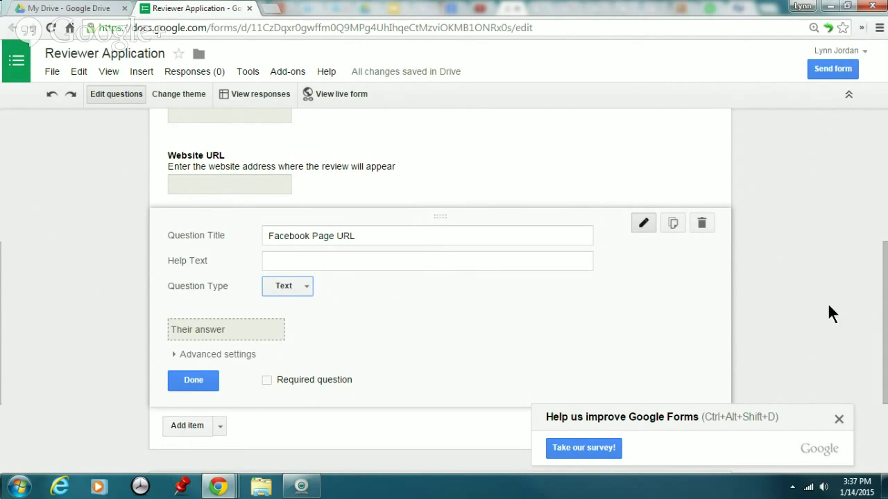
Turn off "Show link to submit another response" for the form's confirmation page.
scroll(829, 306, down, 3)
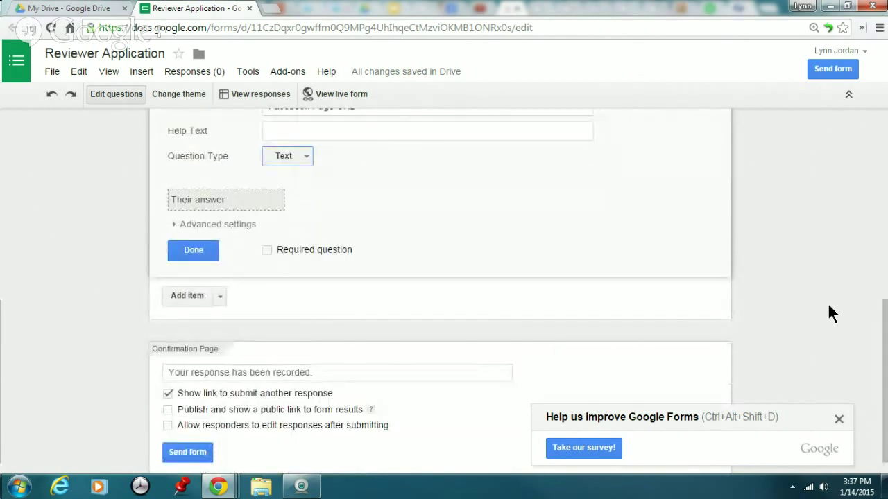
scroll(831, 314, down, 1)
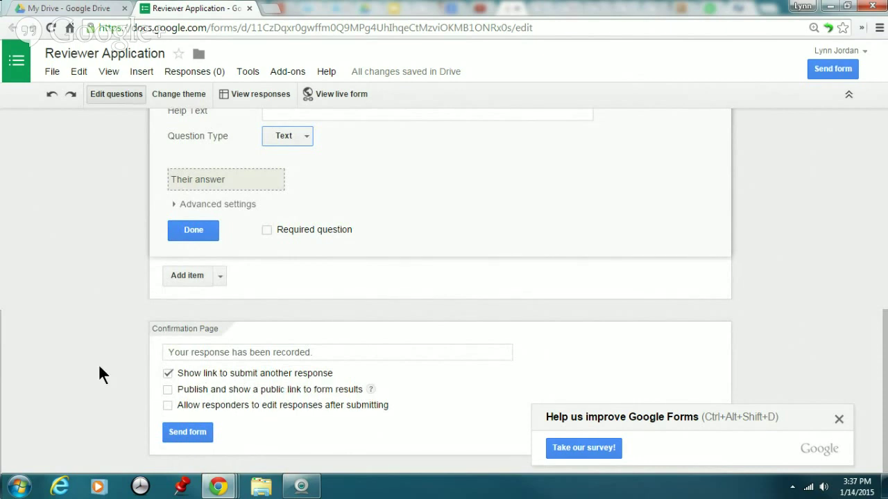
click(168, 373)
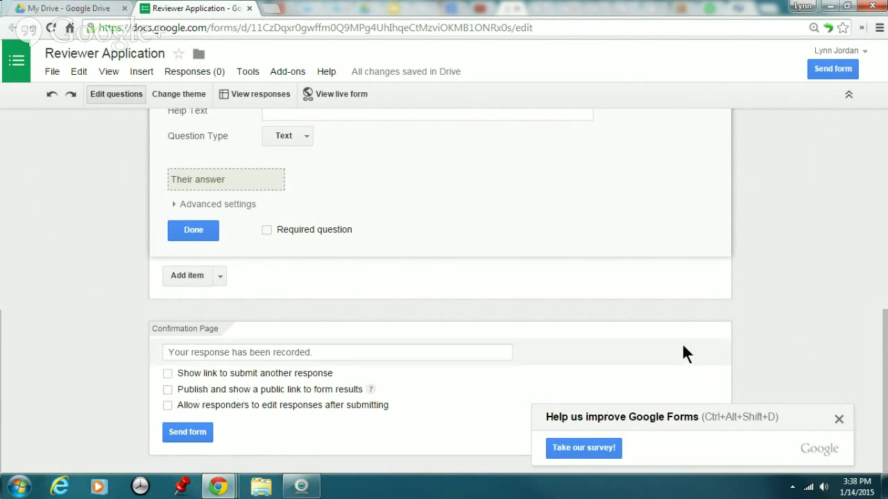
Change the form's theme to Library.
scroll(811, 327, up, 6)
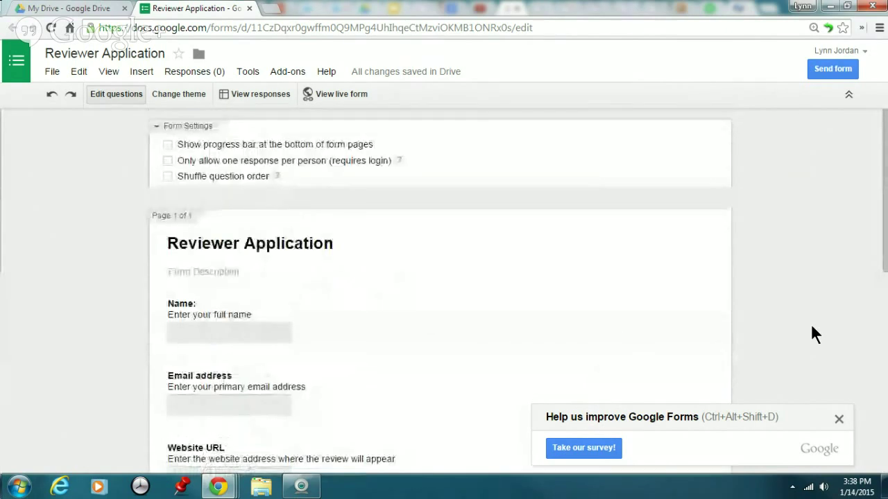
click(169, 98)
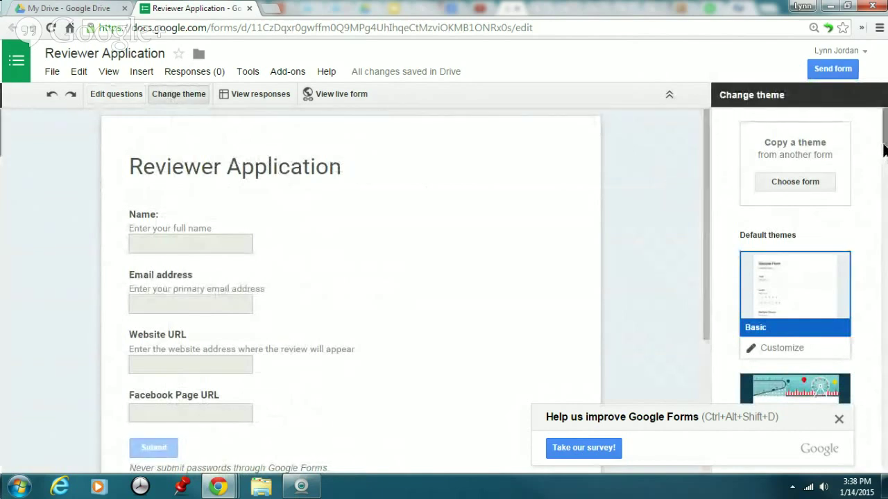
drag(885, 149, 885, 321)
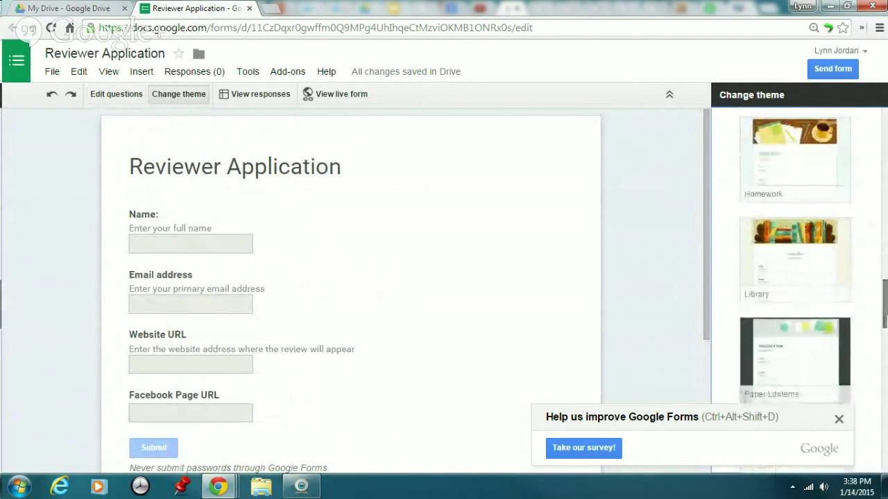
click(782, 233)
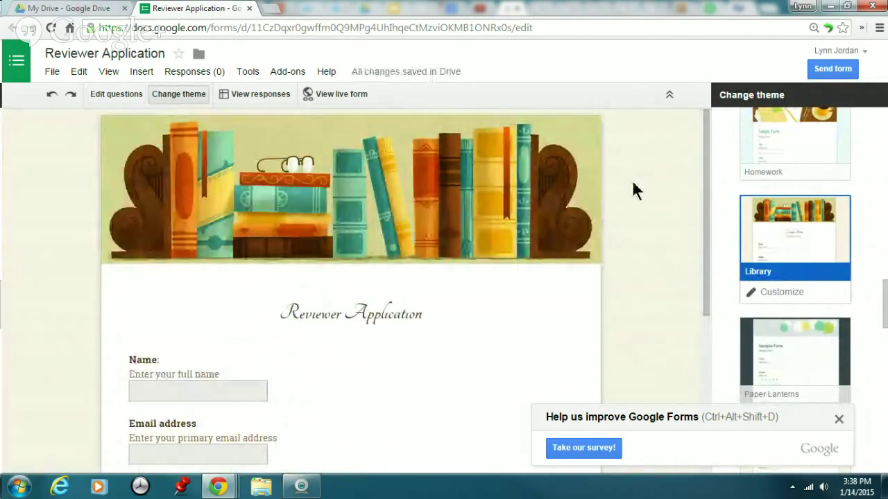
View the live form, check its questions through to the end, and return to the form editor.
click(346, 92)
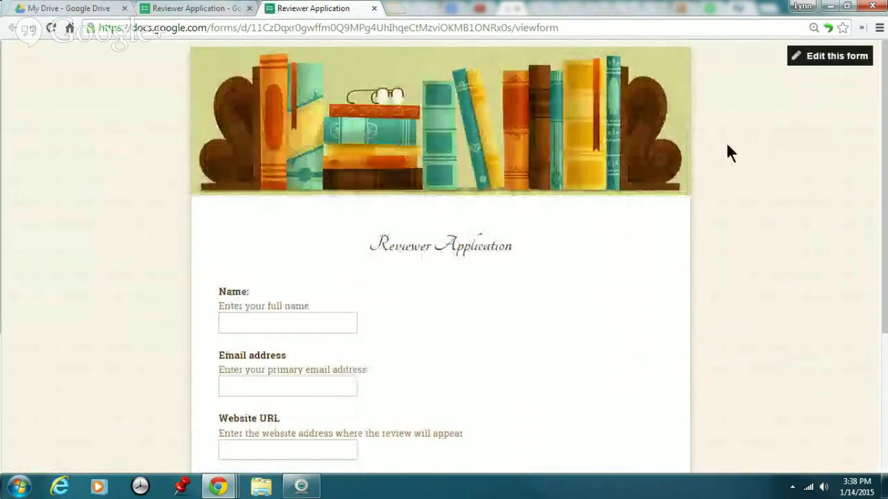
scroll(728, 150, down, 1)
scroll(728, 147, down, 2)
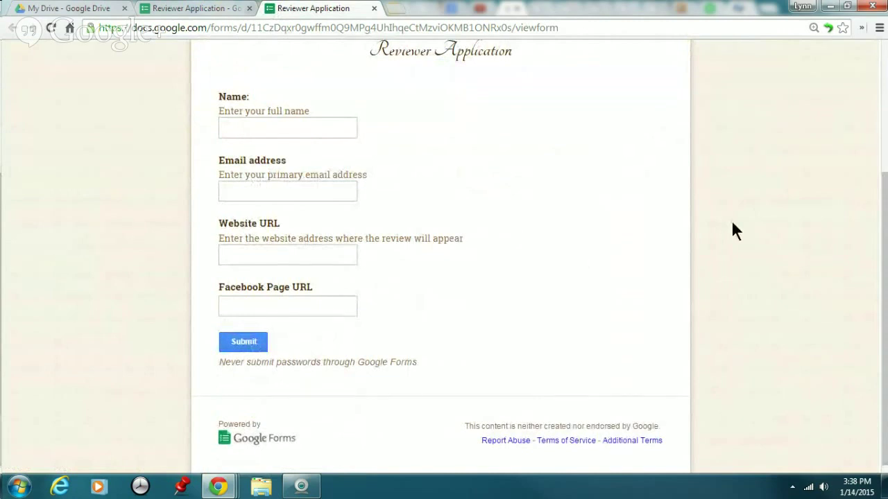
scroll(733, 230, up, 3)
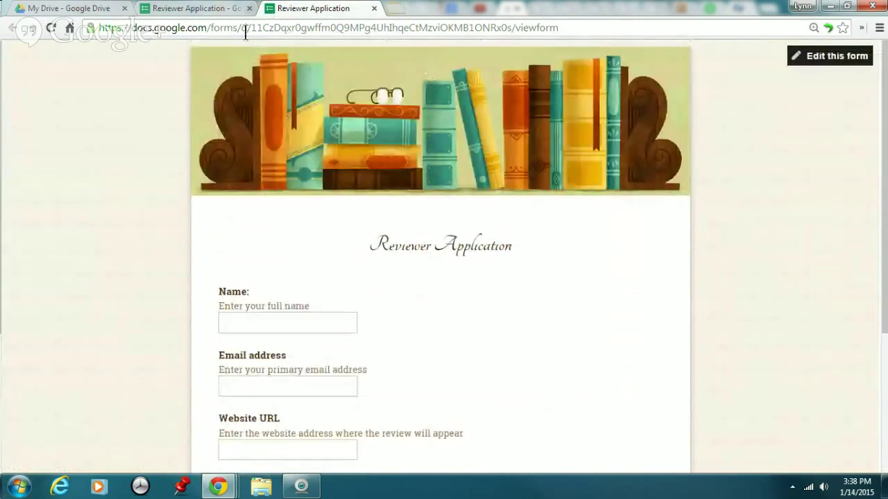
click(186, 10)
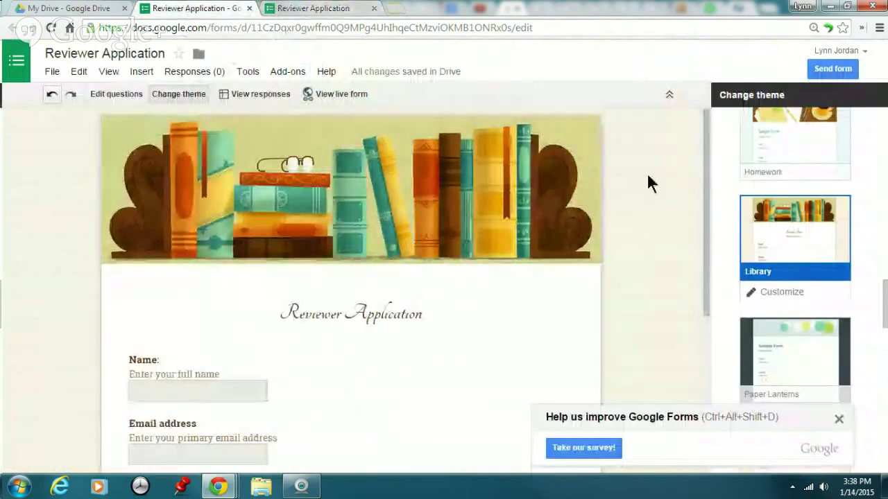
Check the themed questions in the editor, view the live form again and close the duplicate live form page.
scroll(648, 176, down, 2)
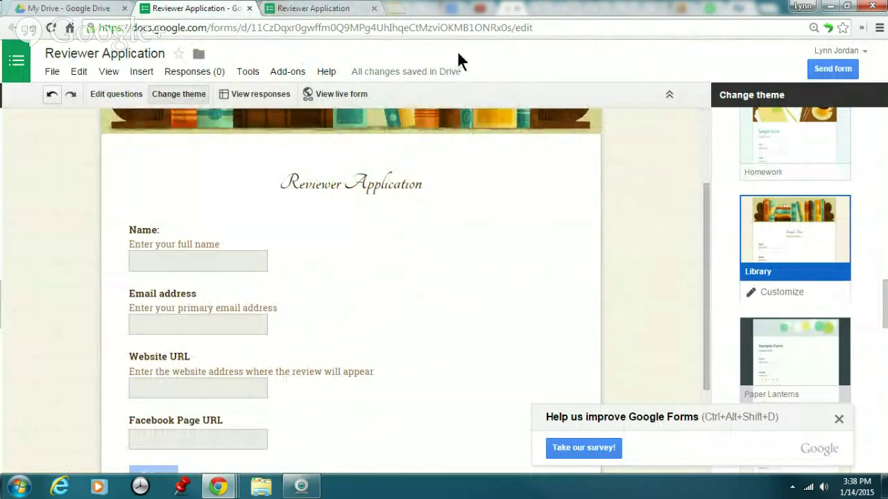
click(332, 95)
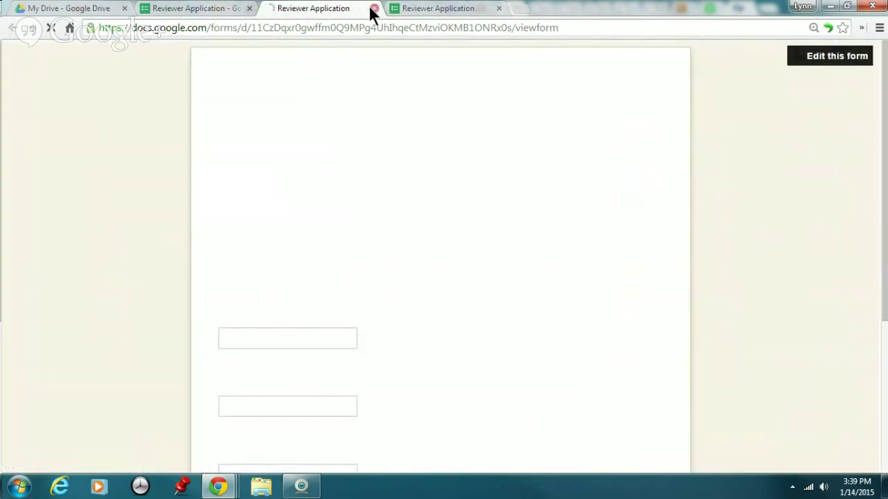
click(374, 9)
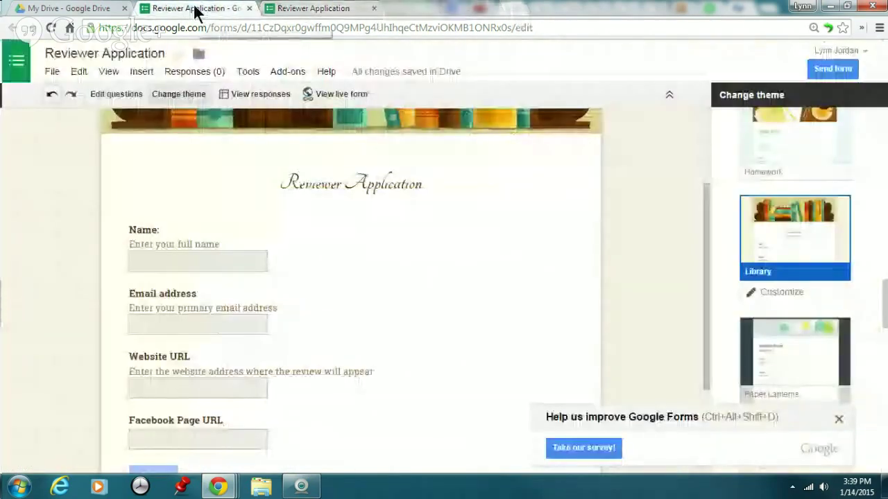
View the form's response spreadsheet with its question columns, and return to the live form by way of the editor.
click(264, 96)
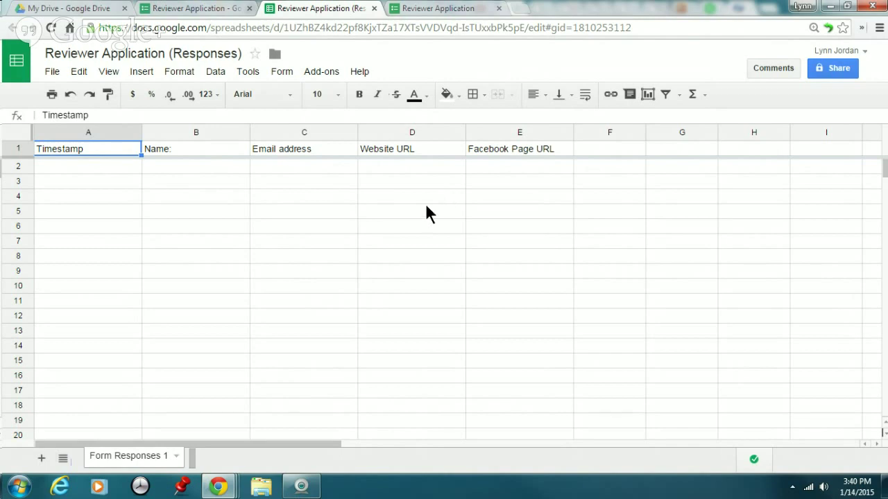
click(196, 8)
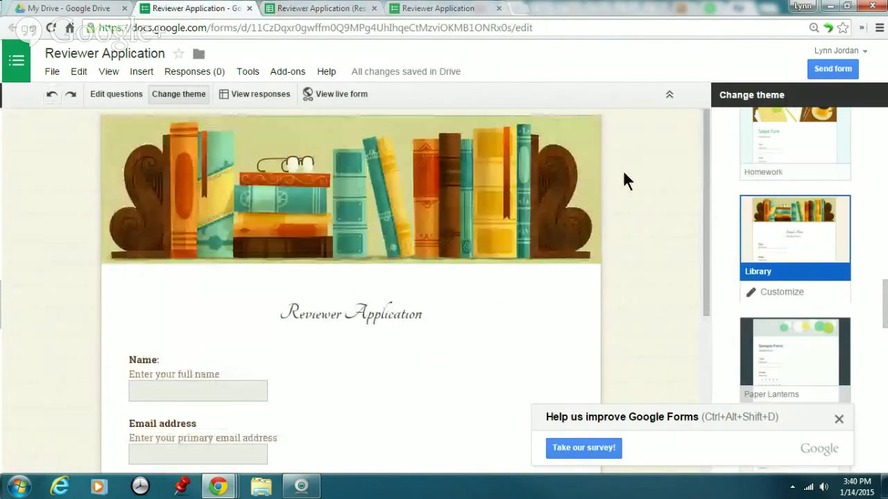
click(440, 8)
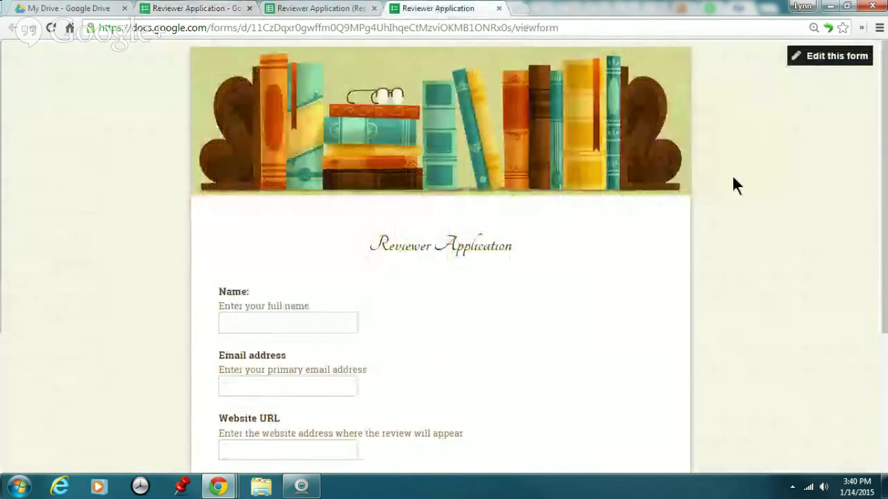